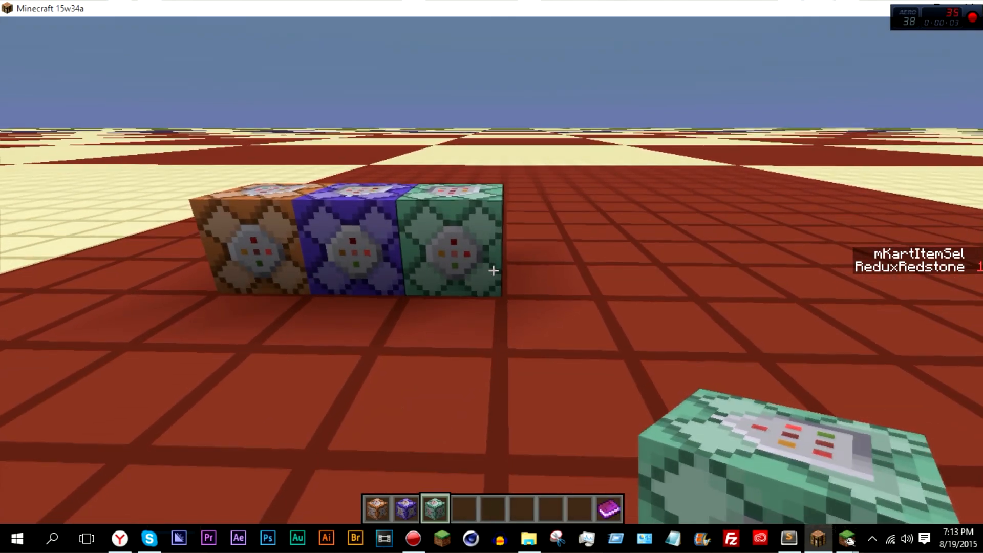
# - Walk around the three command blocks and hold the plain Command Block
pyautogui.press('w')
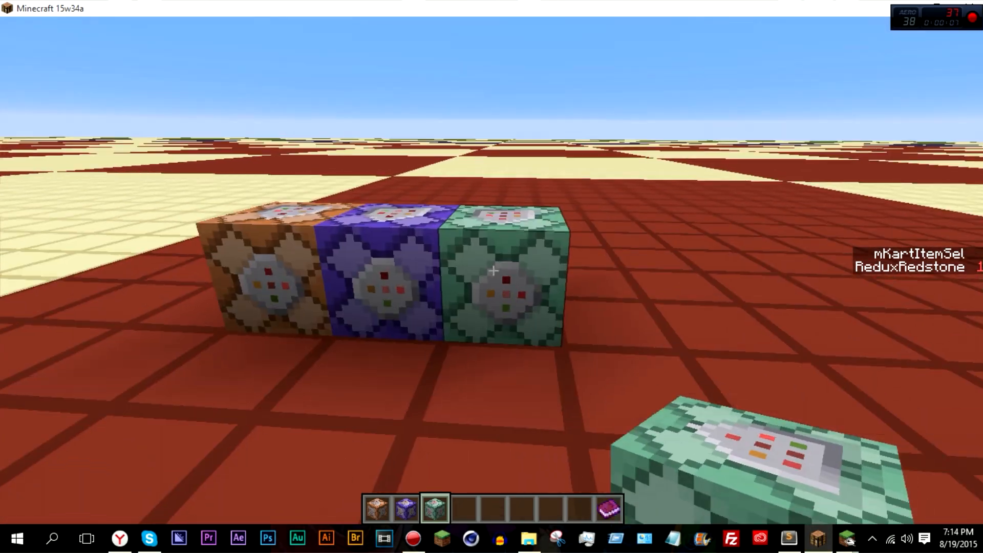
pyautogui.press('w')
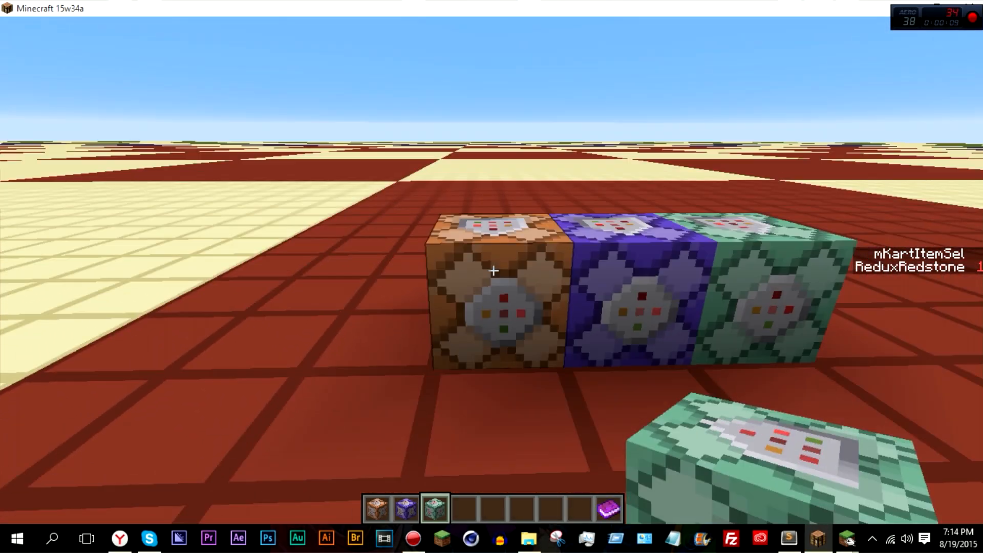
pyautogui.press('w')
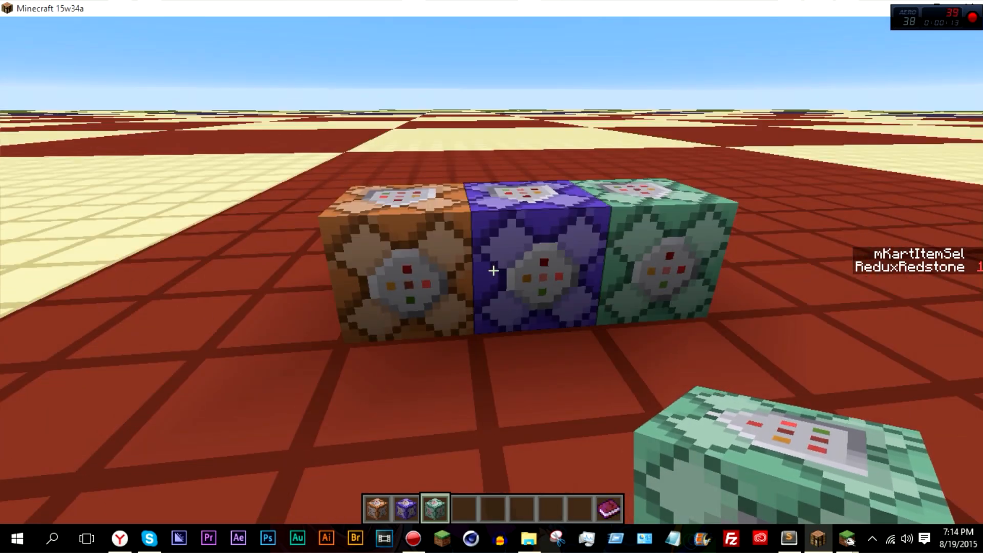
pyautogui.press('d')
pyautogui.press('a')
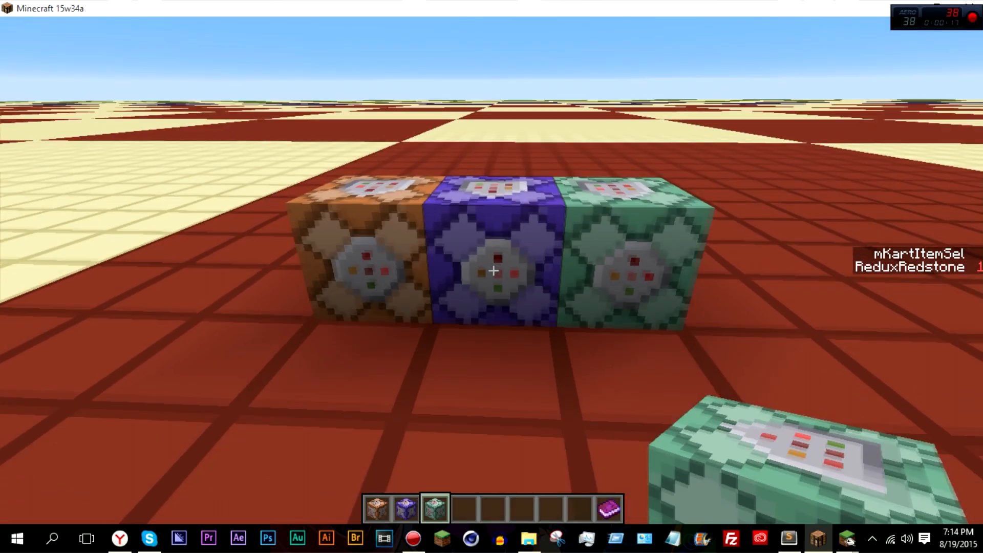
pyautogui.scroll(1, 492, 271)
pyautogui.scroll(-1, 493, 271)
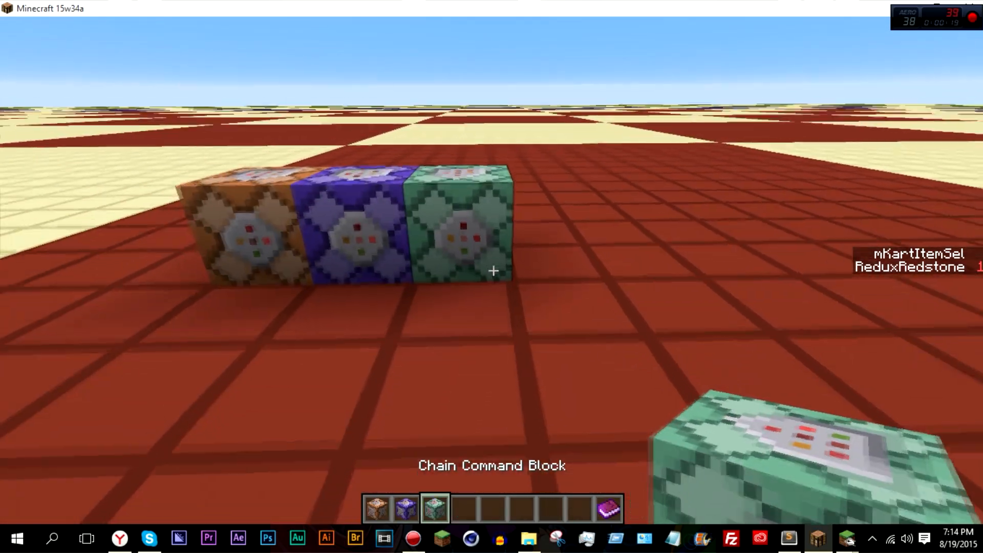
pyautogui.press('w')
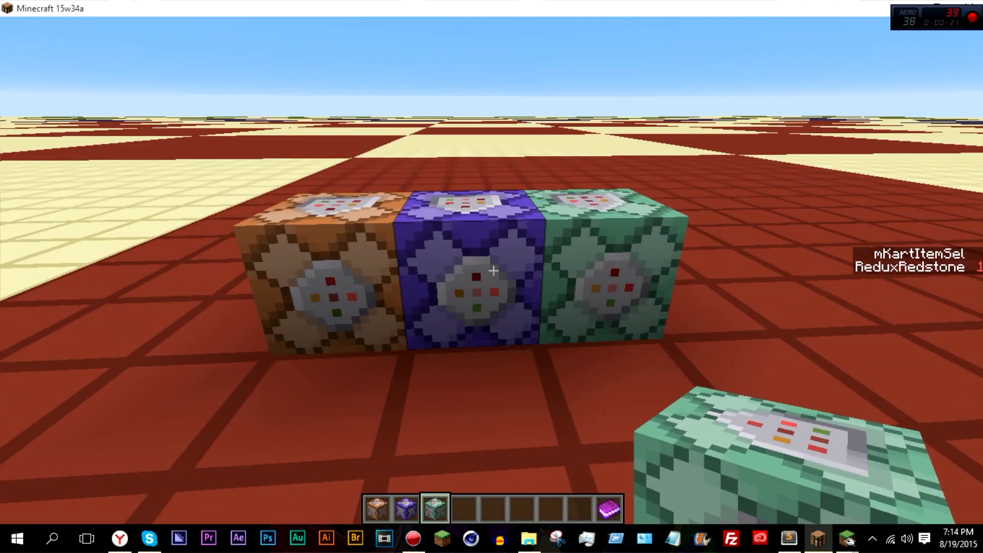
pyautogui.press('w')
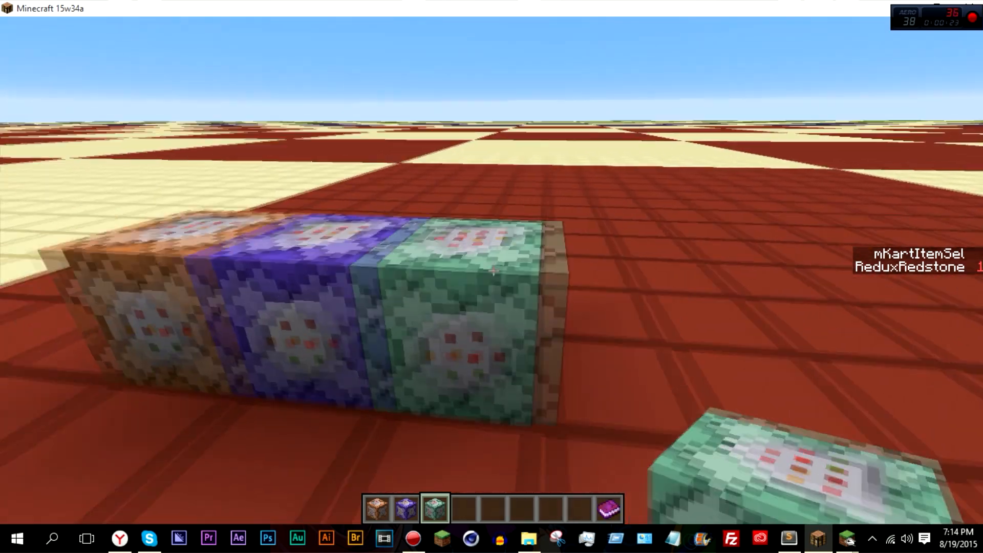
pyautogui.press('1')
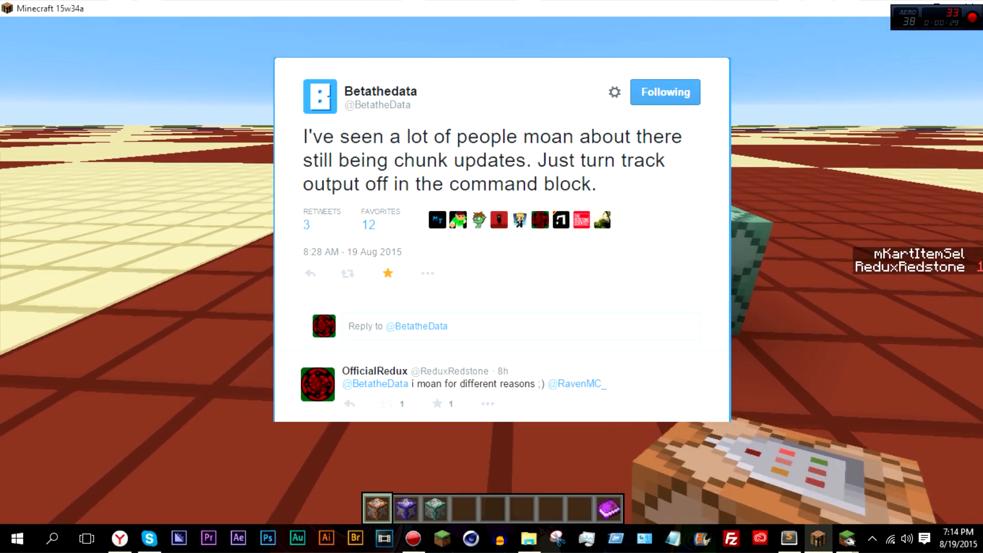
# - Inspect a command block's settings and briefly check the creative inventory
pyautogui.rightClick(492, 277)
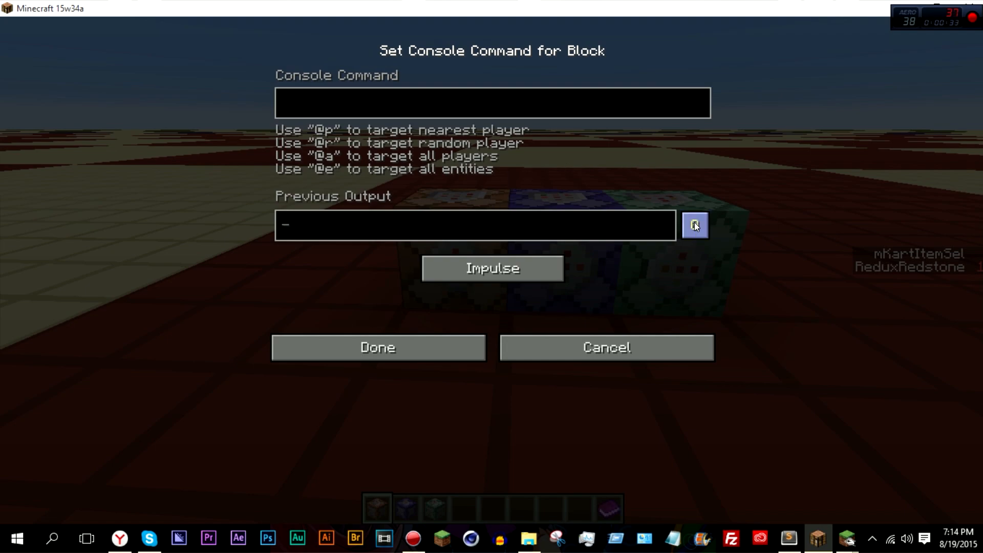
pyautogui.press('Escape')
pyautogui.press('e')
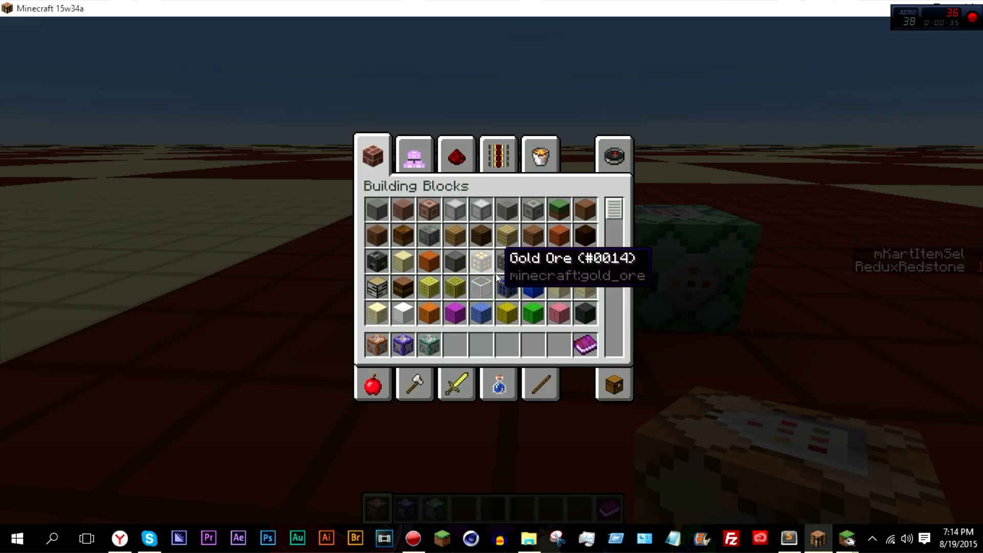
pyautogui.press('e')
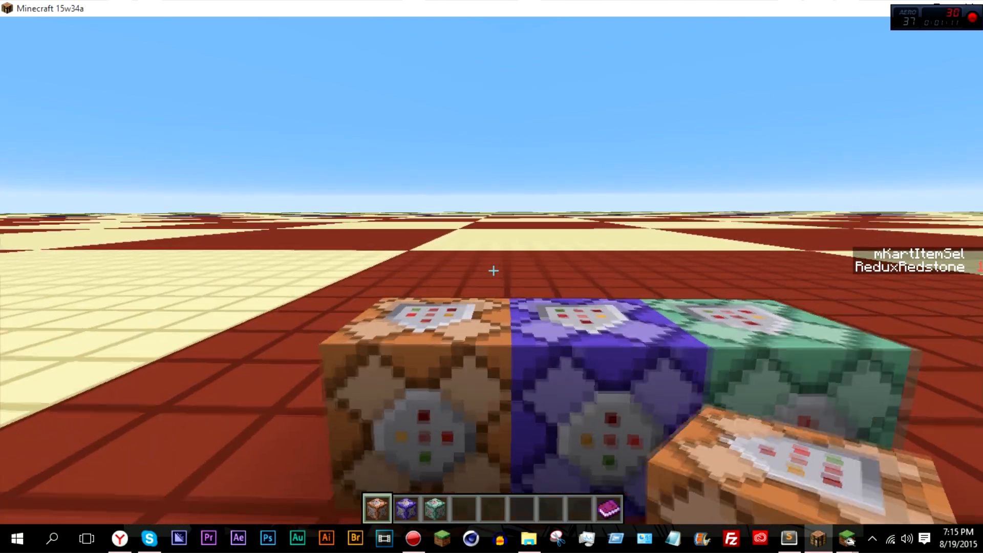
# - Reposition around the blocks to face the green chain command block
pyautogui.press('w')
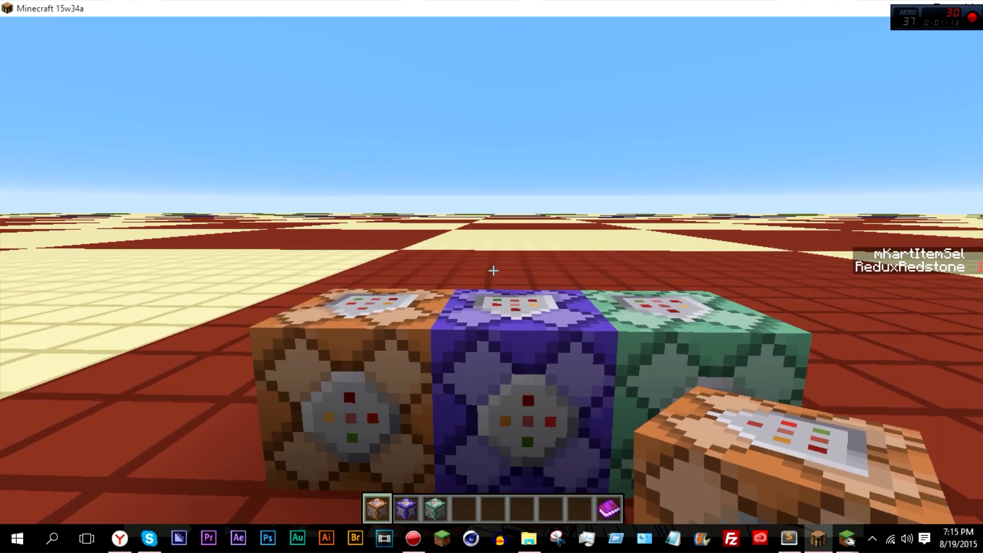
pyautogui.press('w')
pyautogui.press('d')
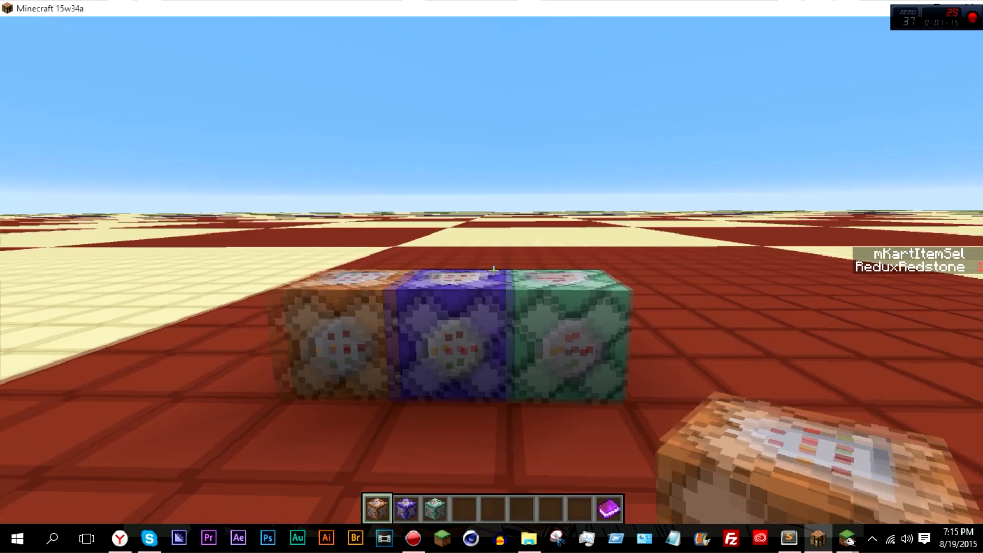
pyautogui.press('s')
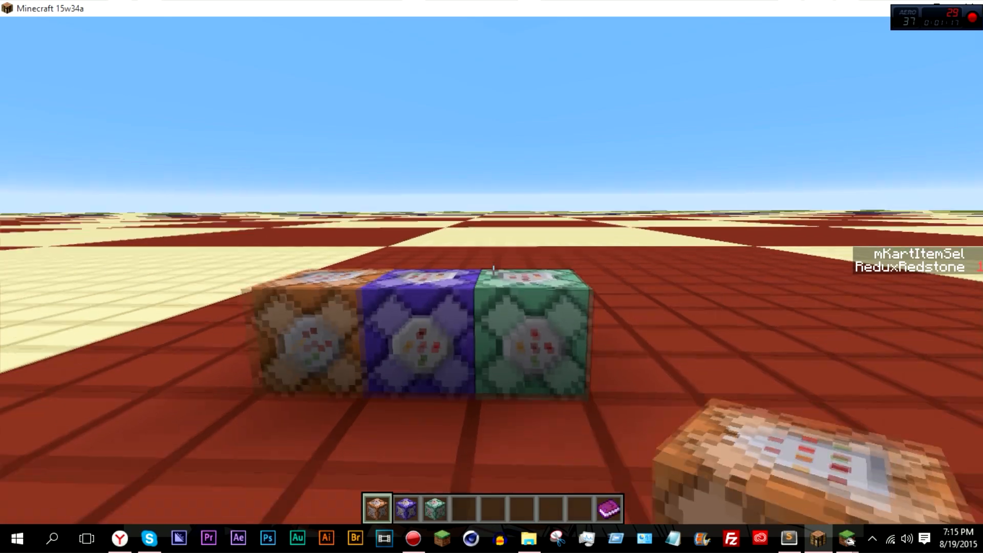
pyautogui.press('w')
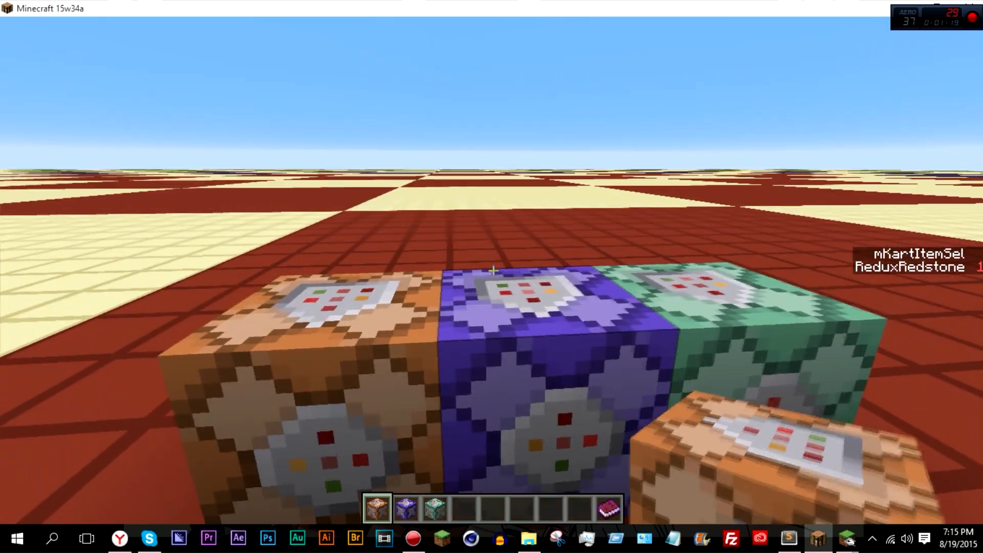
pyautogui.press('w')
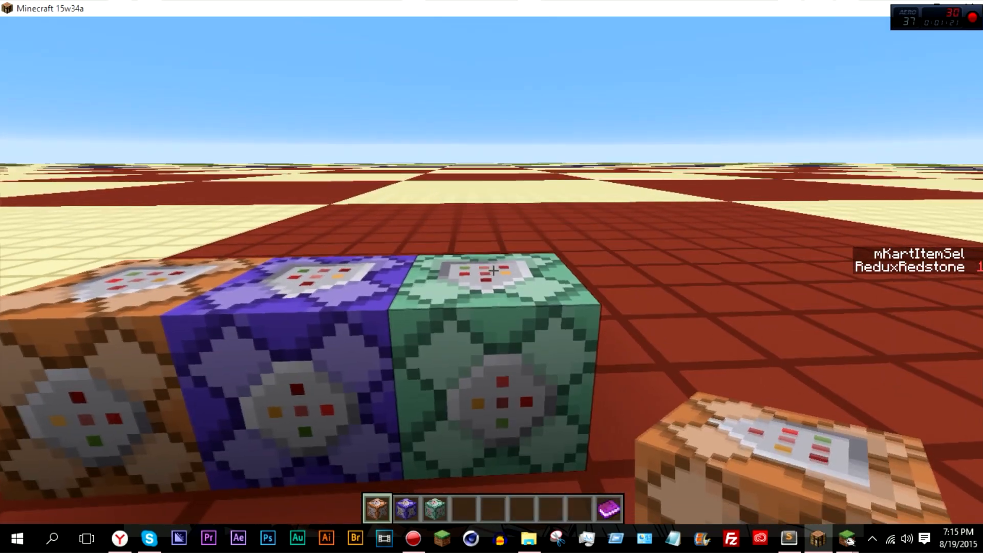
pyautogui.press('s')
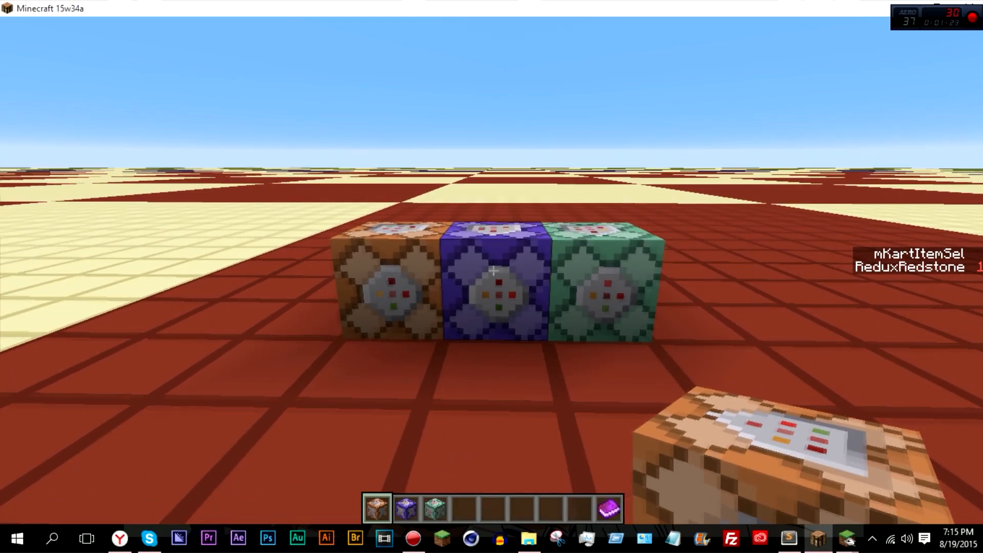
pyautogui.press('w')
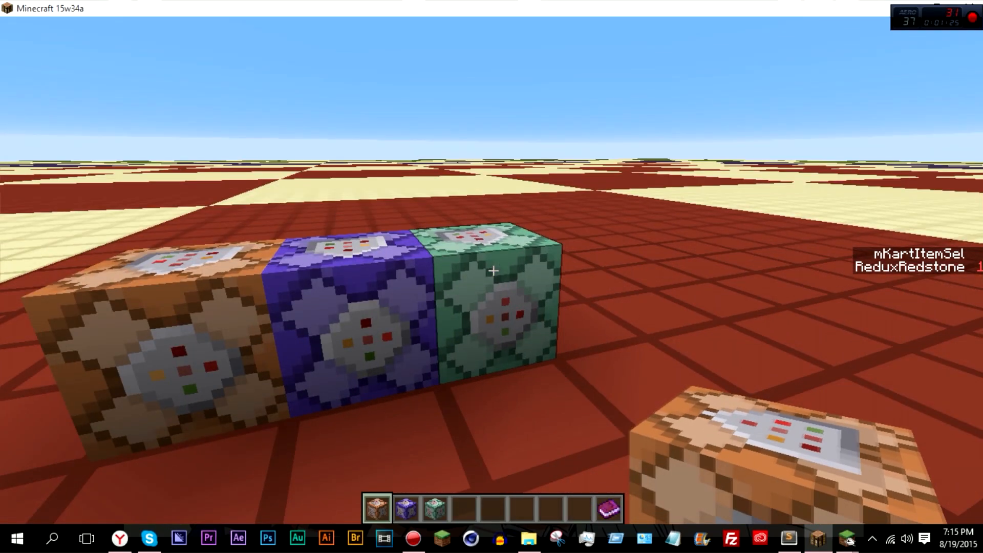
pyautogui.press('d')
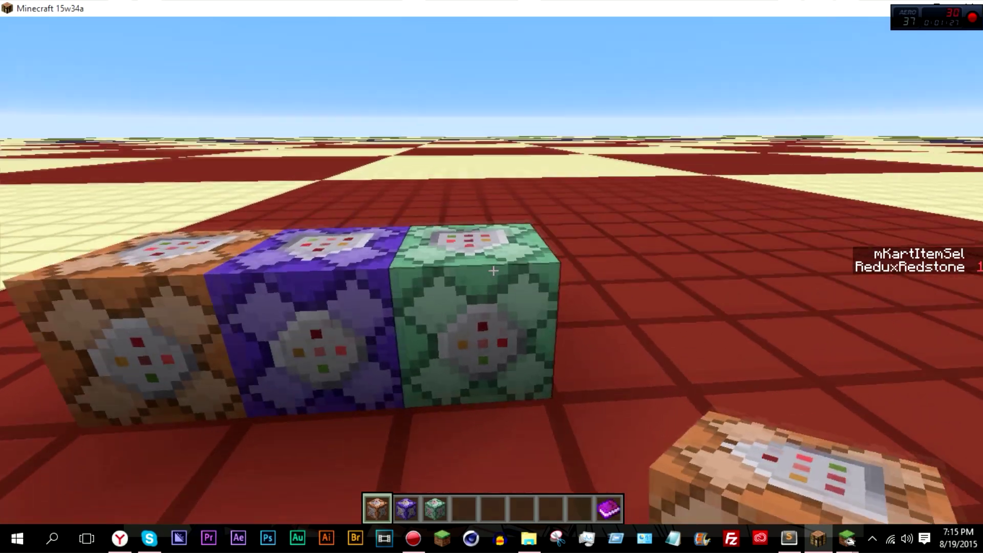
# - Inspect the chain and repeat blocks' command settings, then pause the game
pyautogui.rightClick(492, 271)
pyautogui.press('Escape')
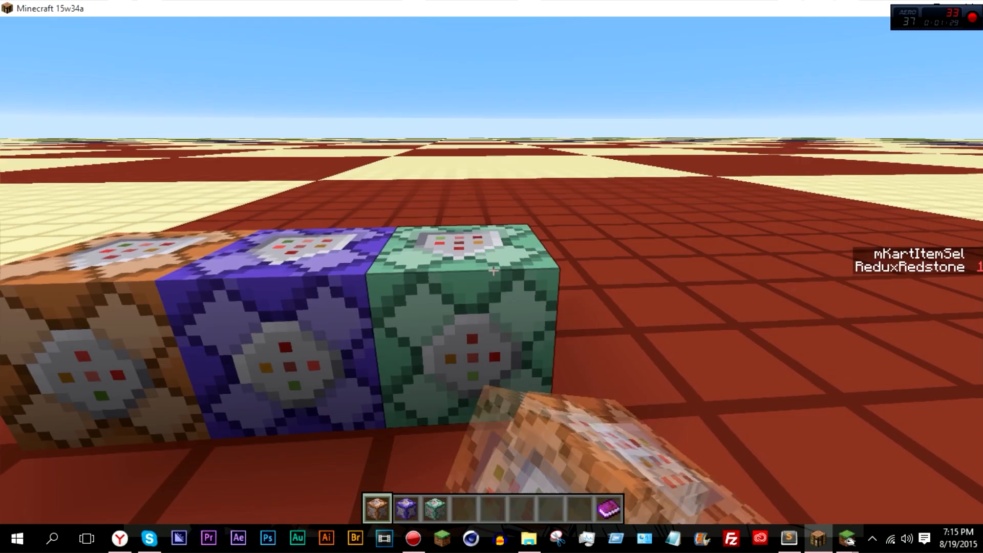
pyautogui.rightClick(492, 276)
pyautogui.press('Escape')
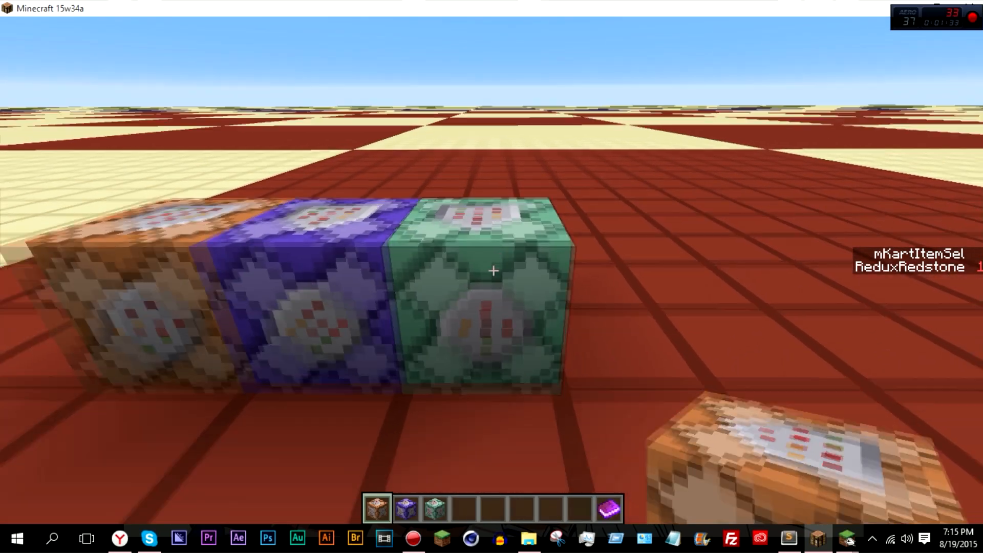
pyautogui.press('Escape')
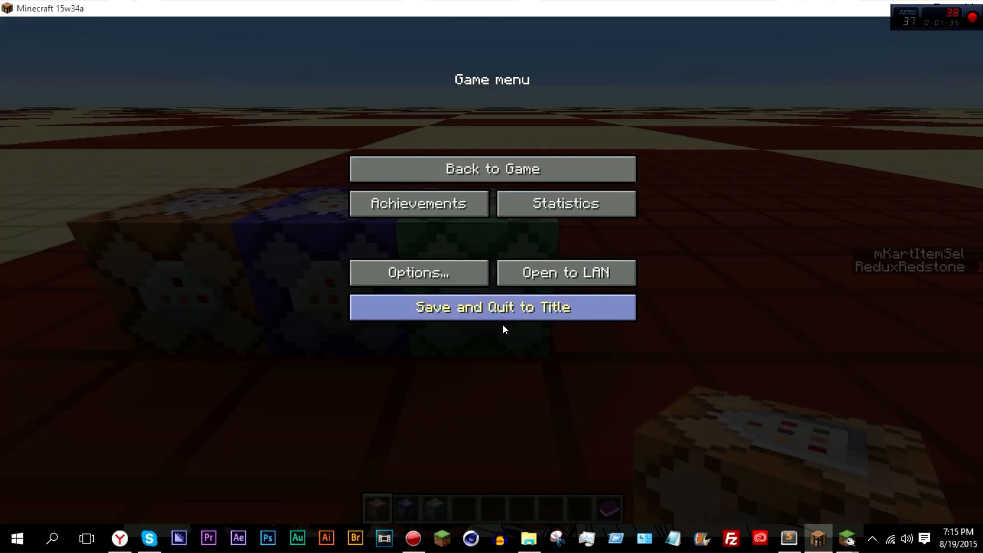
# - Save and quit to title, switch to MCEdit and load the recent test world
pyautogui.click(503, 304)
pyautogui.moveTo(847, 538)
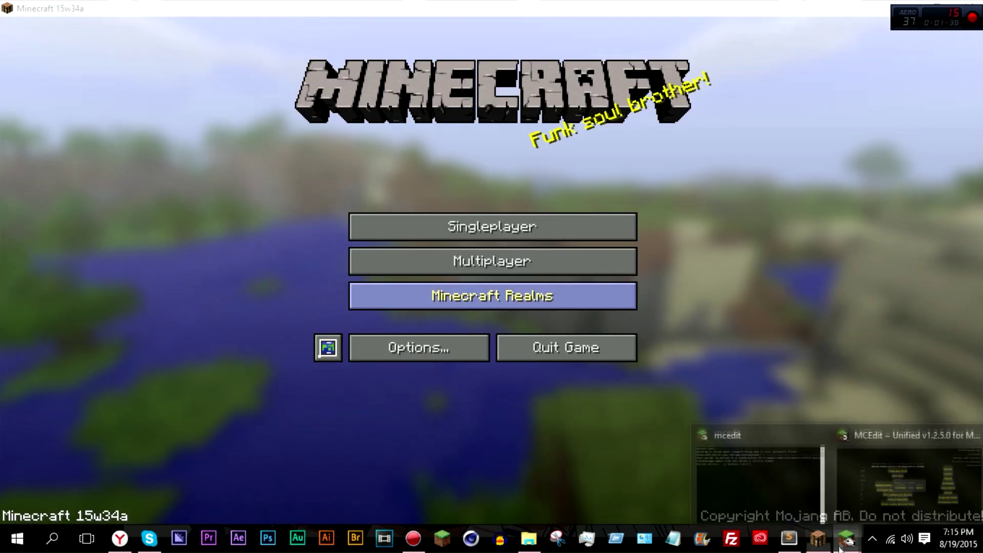
pyautogui.click(848, 537)
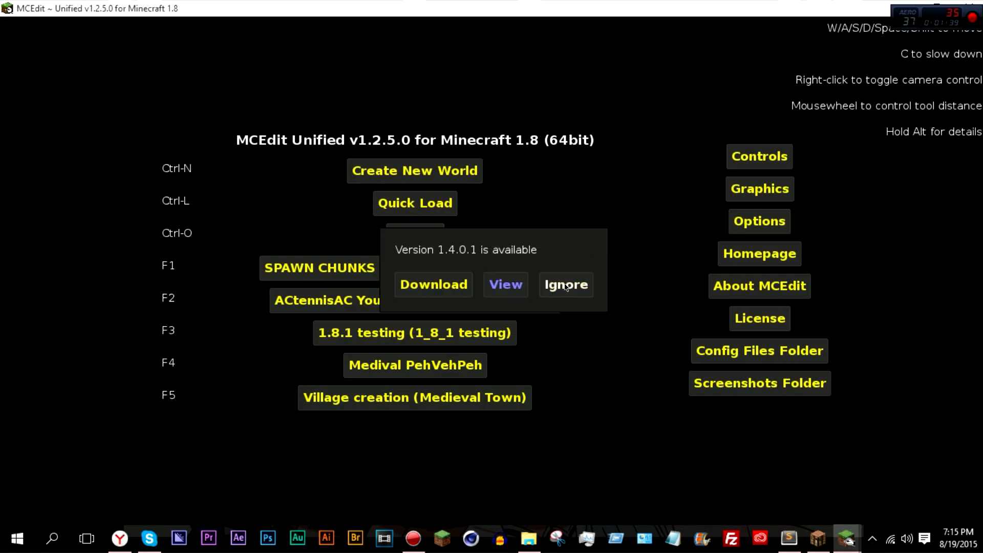
pyautogui.click(566, 284)
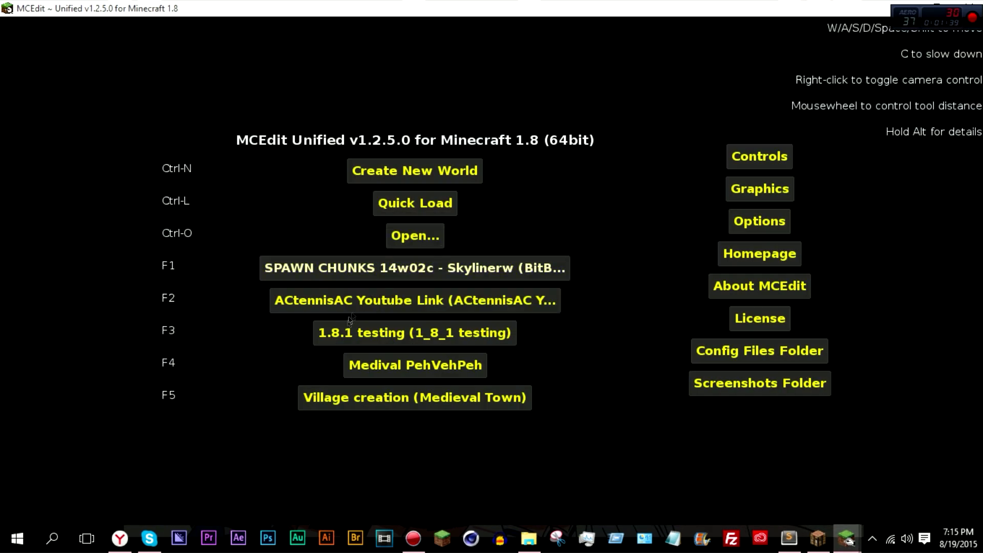
pyautogui.click(458, 266)
# - Orbit the camera to look down on the three command blocks
pyautogui.press('s')
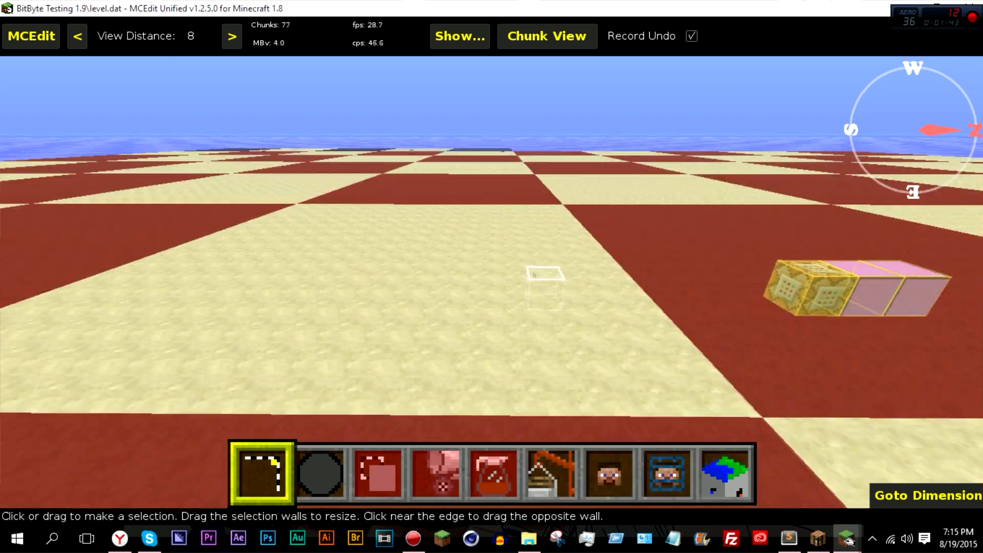
pyautogui.moveTo(491, 276); pyautogui.dragTo(538, 154, button='right')
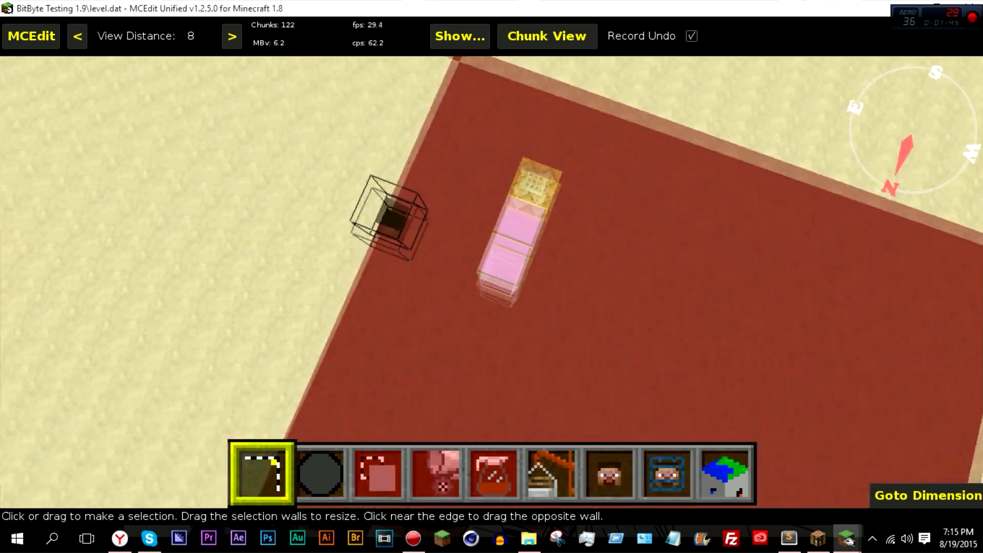
pyautogui.moveTo(392, 215)
pyautogui.mouseDown(button='right')
pyautogui.moveTo(538, 269)
pyautogui.moveTo(726, 276)
pyautogui.moveTo(764, 341)
pyautogui.mouseUp(button='right')
# - Select the row of three command blocks and switch to the Filter tool
pyautogui.click(706, 367)
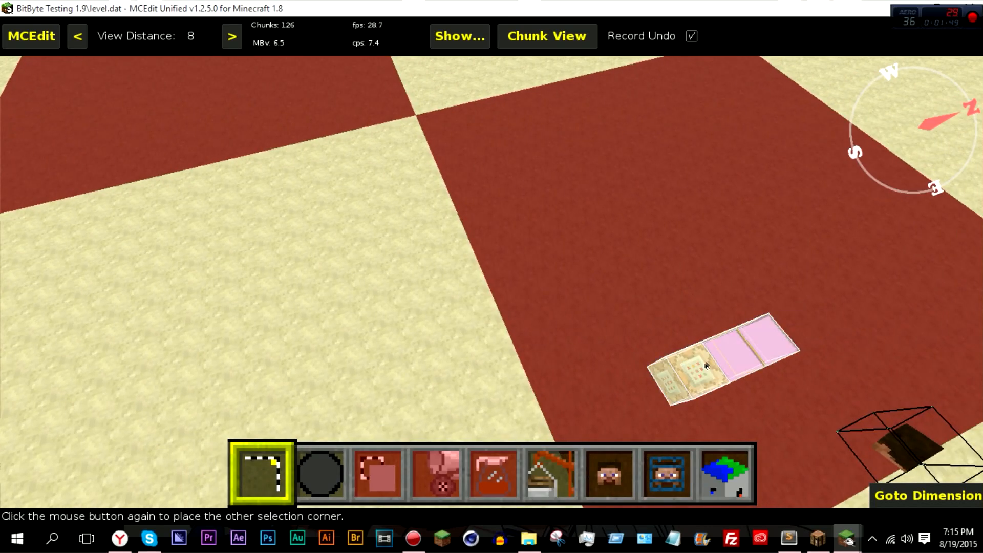
pyautogui.moveTo(703, 363); pyautogui.dragTo(538, 346, button='right')
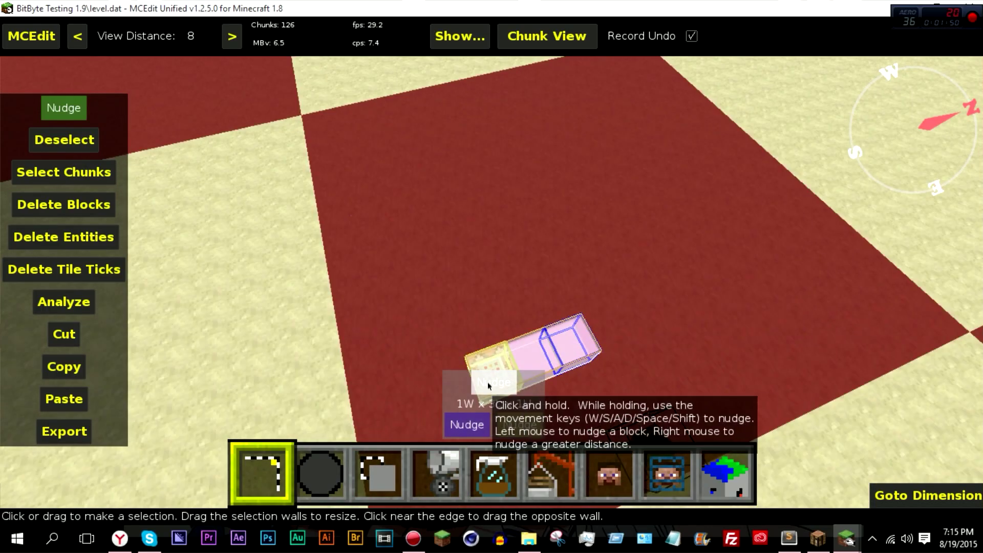
pyautogui.click(494, 486)
# - Run the Lag Fix filter on repeat and chain blocks, then switch to Minecraft
pyautogui.click(212, 159)
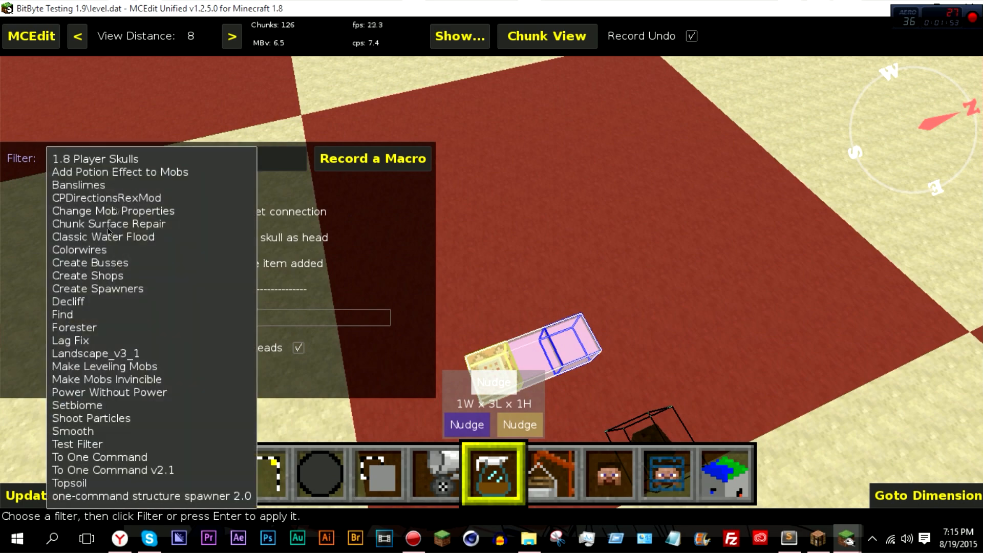
pyautogui.click(124, 340)
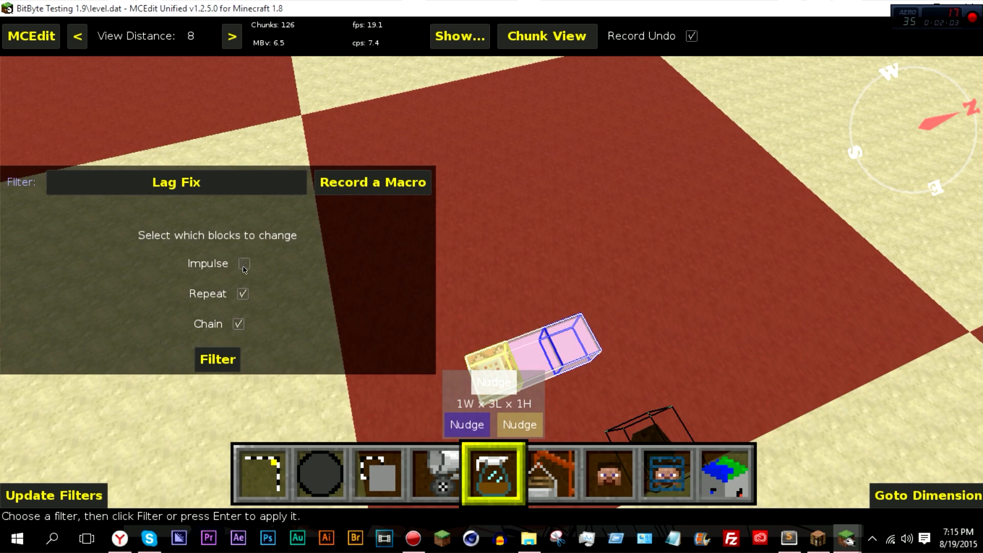
pyautogui.click(231, 361)
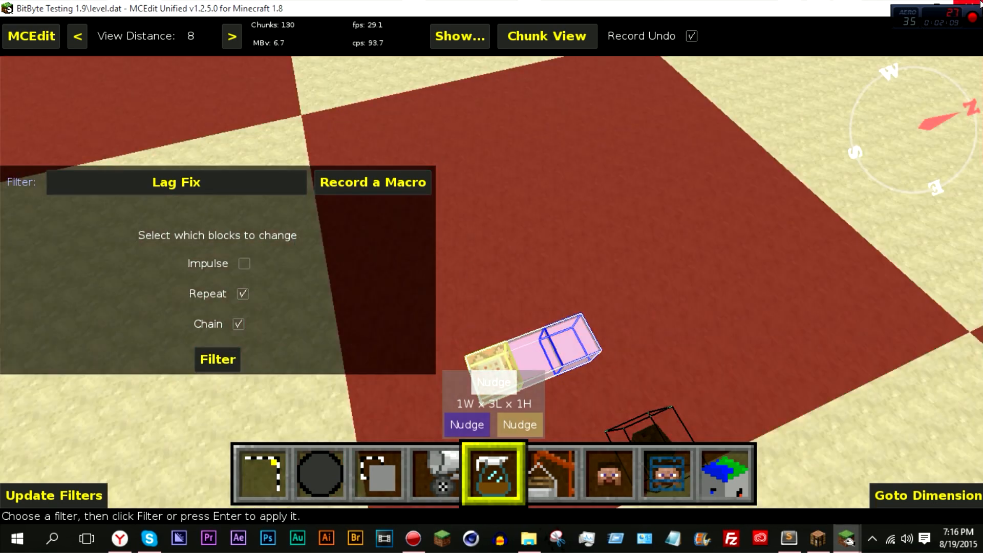
pyautogui.click(820, 541)
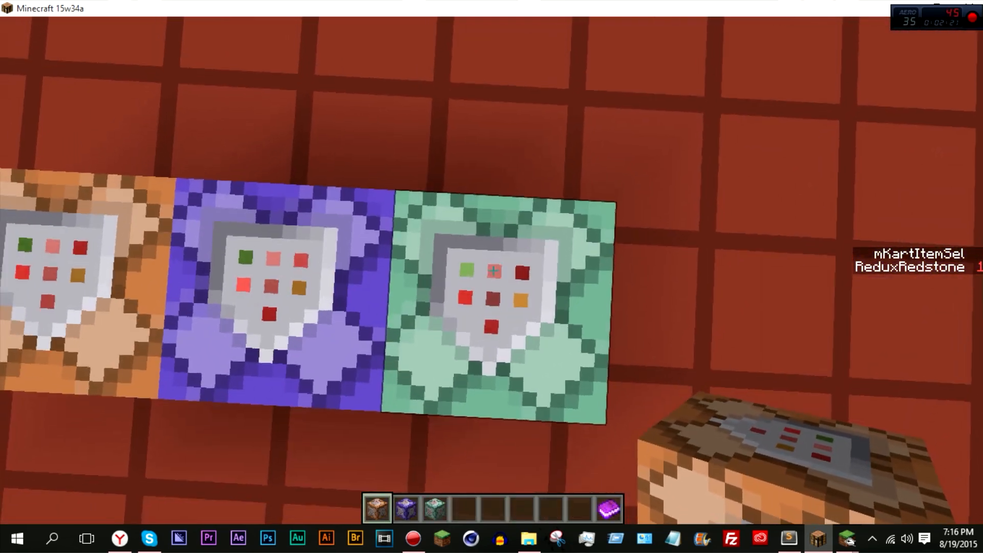
pyautogui.write('t/blockdata ~ ~-1 ~ {}')
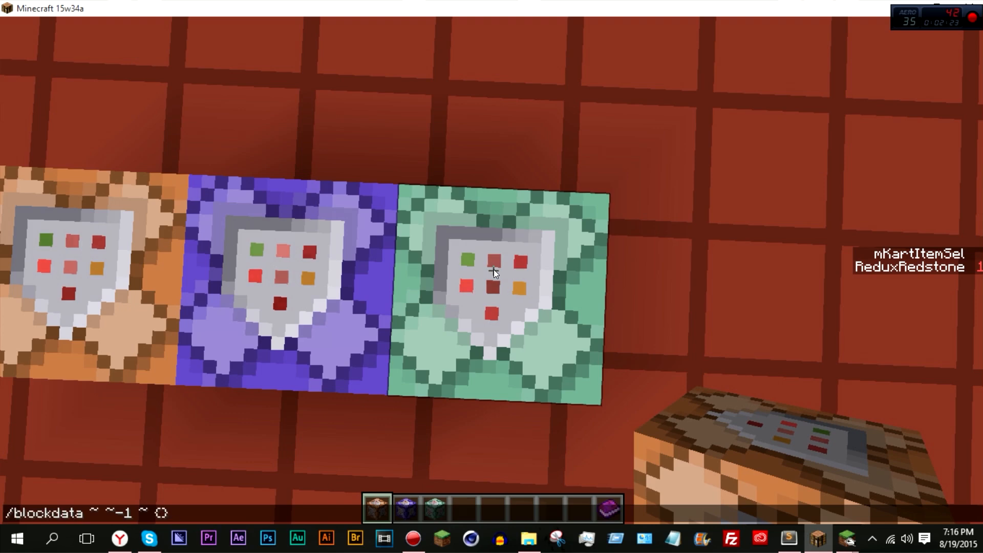
# - Run /blockdata ~ ~-1 ~ {} on the block below and move onto the purple block
pyautogui.press('Return')
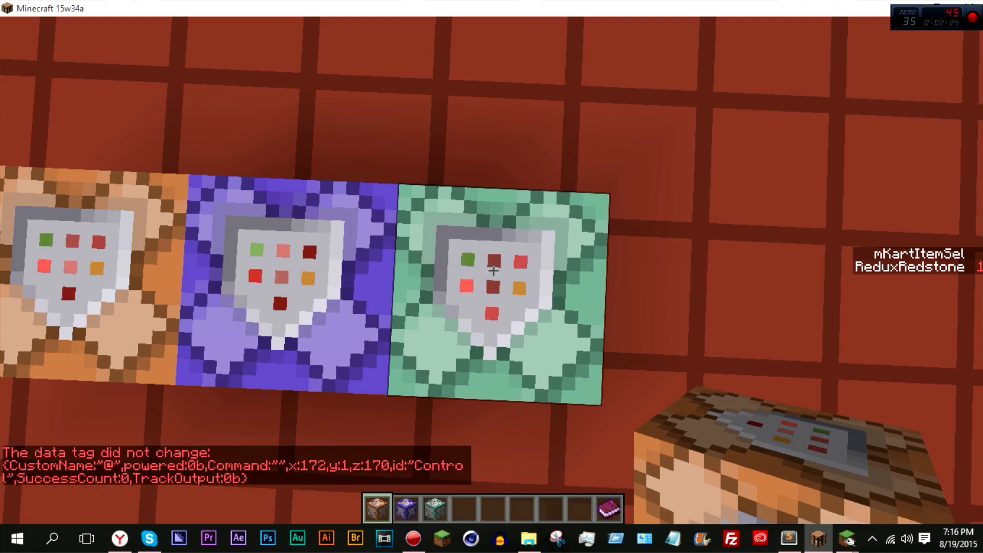
pyautogui.press('t')
pyautogui.press('Escape')
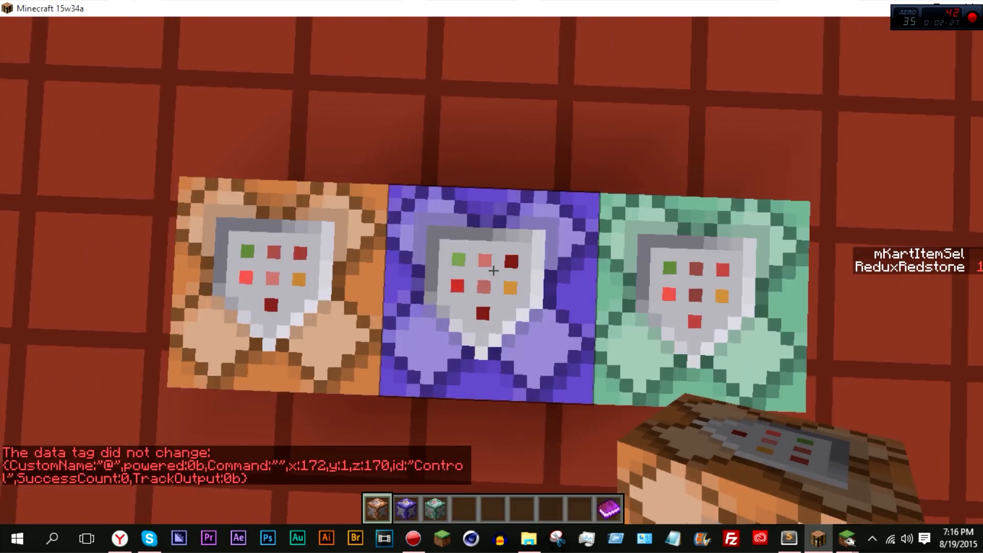
# - Rerun the data check on the purple block and step onto the orange block
pyautogui.press('t')
pyautogui.press('Up')
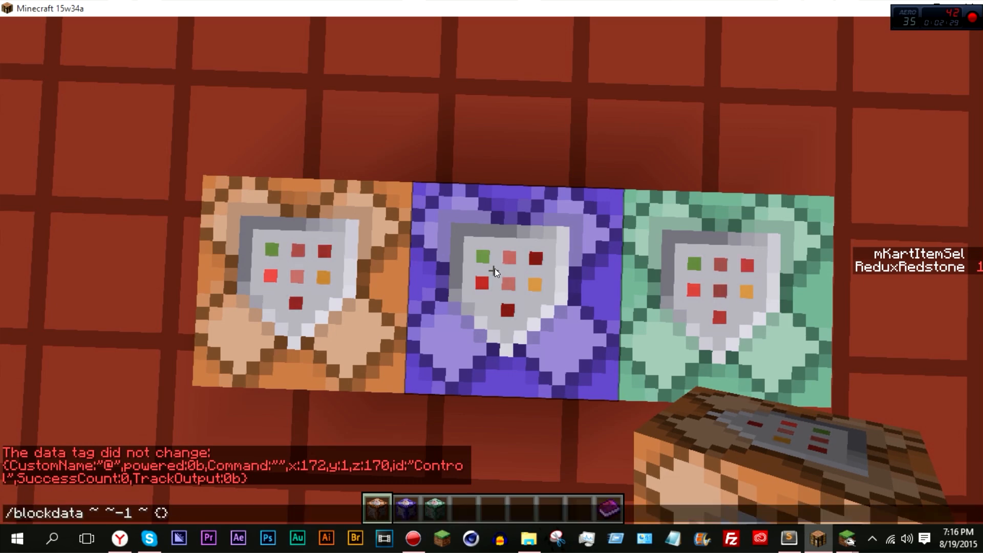
pyautogui.press('Return')
pyautogui.press('a')
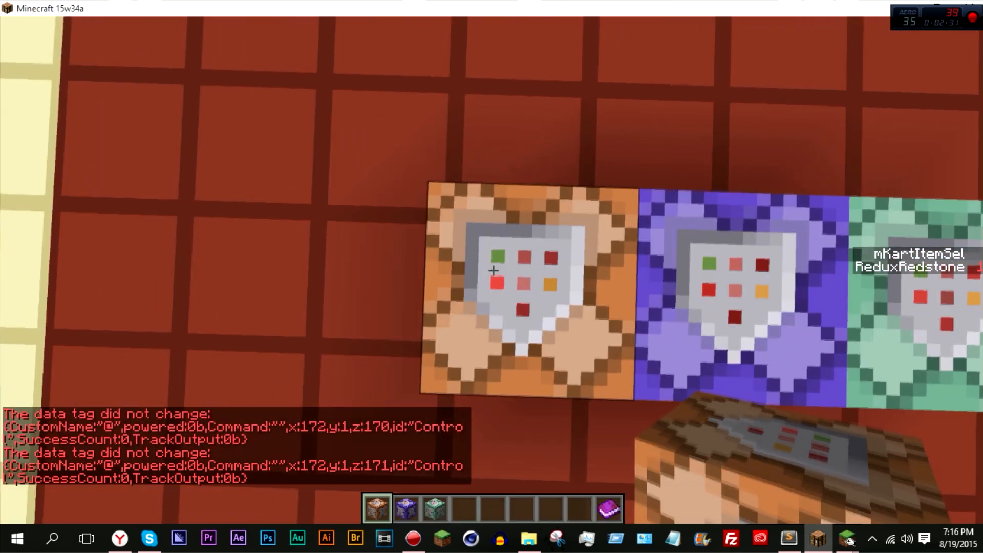
# - Rerun the data check on the orange command block
pyautogui.press('t')
pyautogui.press('Up')
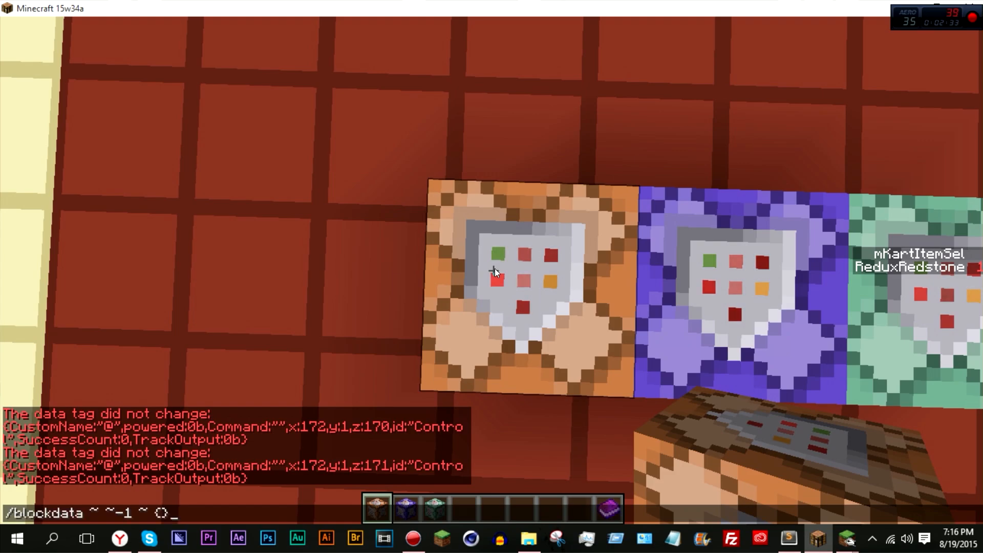
pyautogui.press('Return')
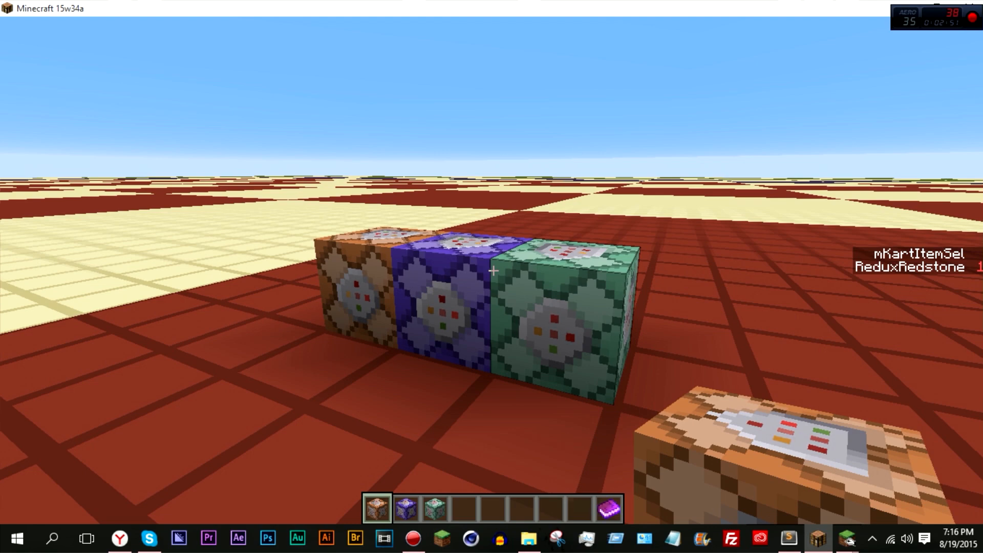
pyautogui.press('w')
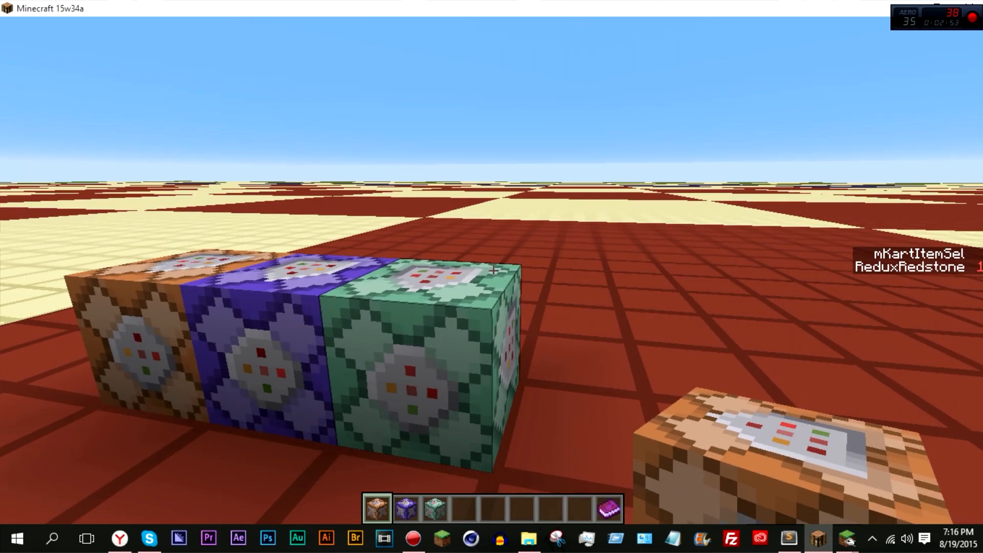
pyautogui.press('d')
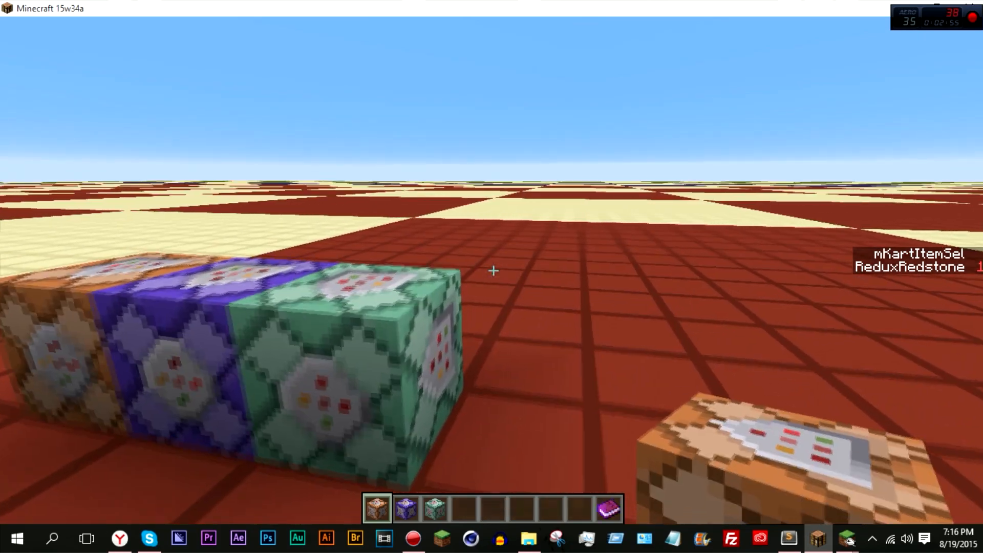
pyautogui.press('s')
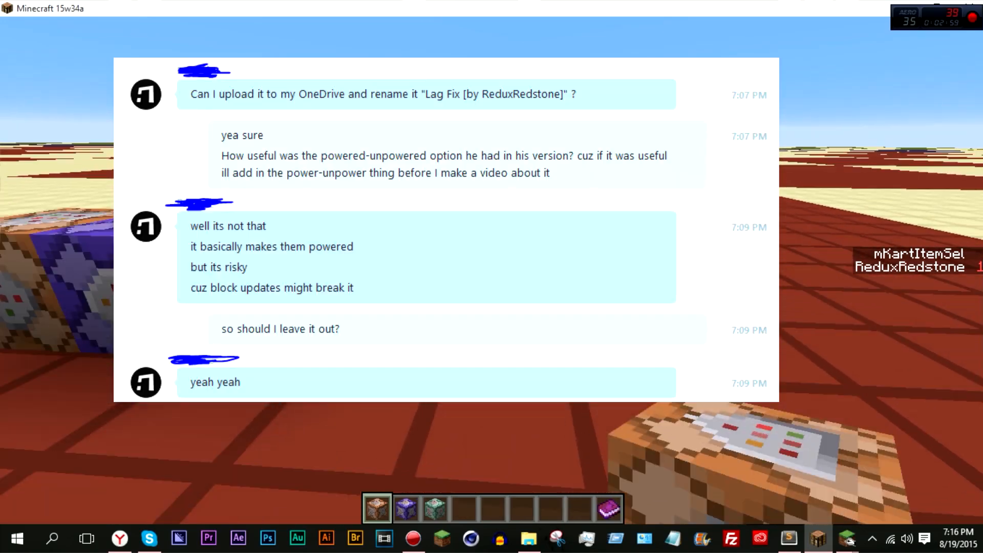
# - Look around the floor near the command blocks
pyautogui.press('w')
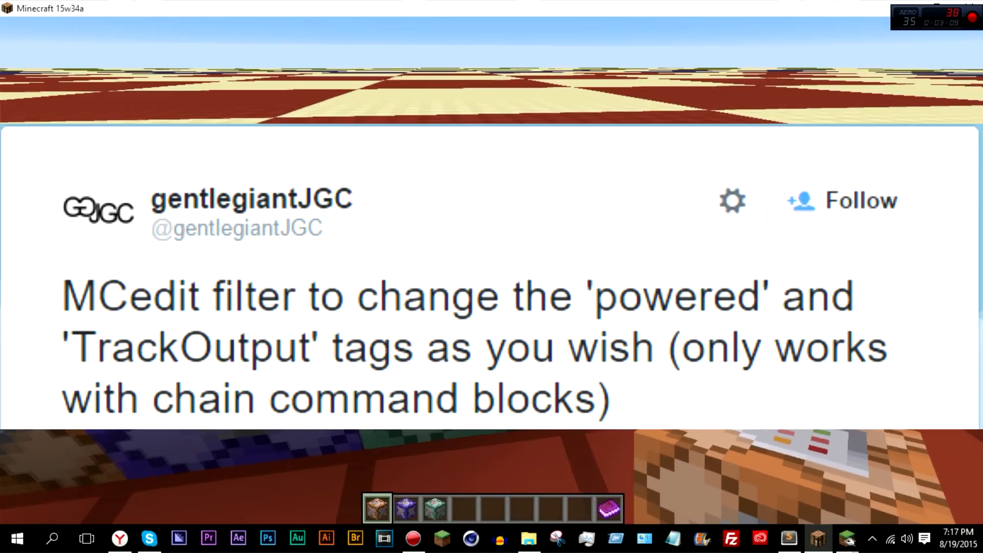
pyautogui.scroll(-2, 492, 277)
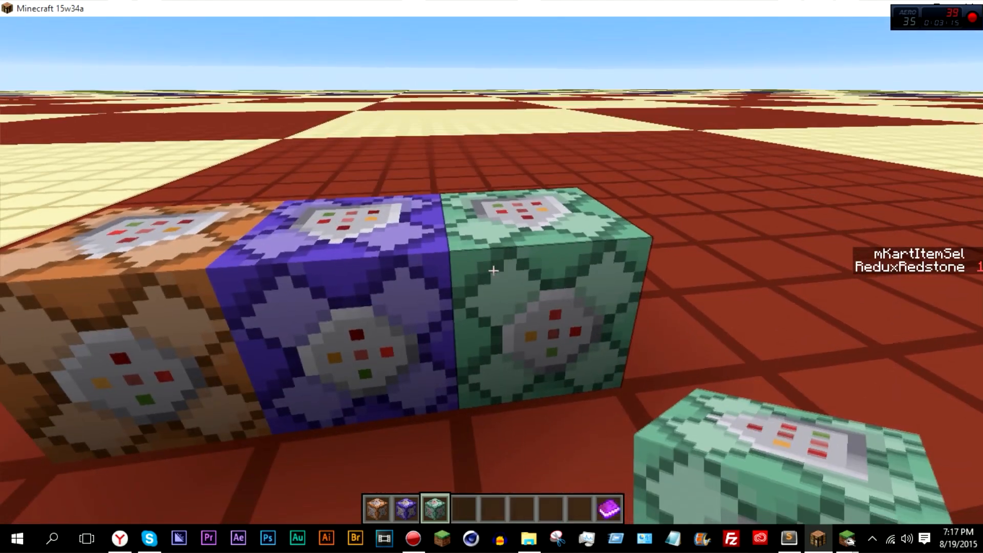
pyautogui.press('d')
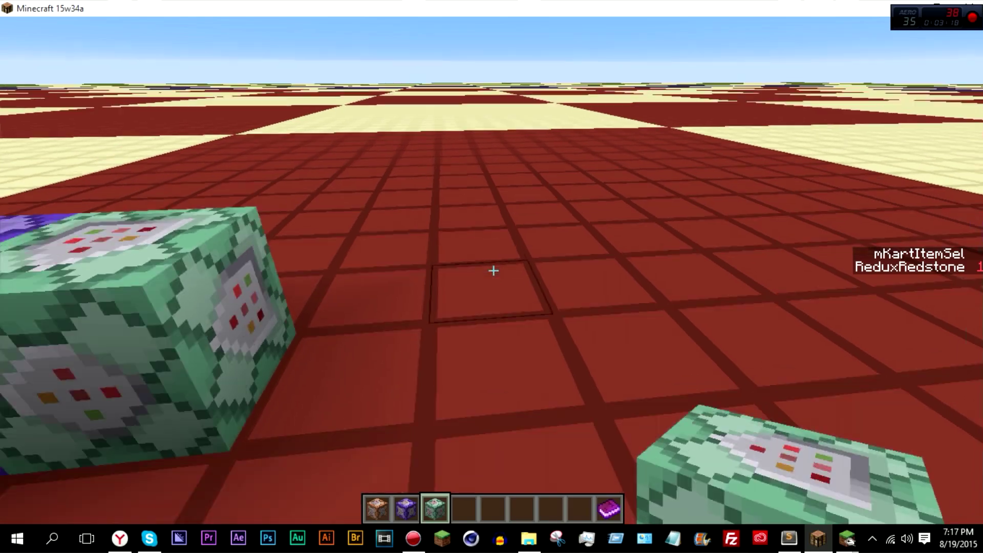
pyautogui.press('s')
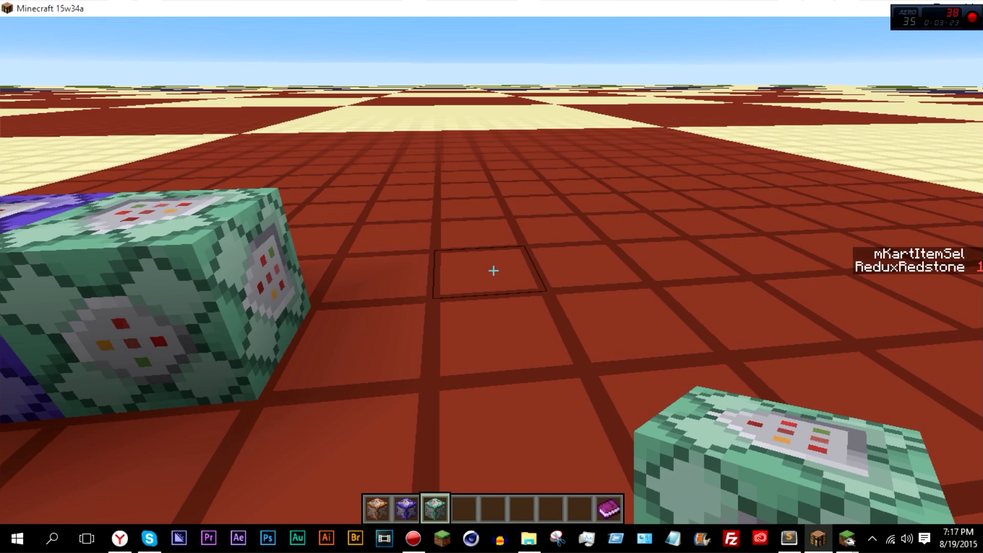
pyautogui.press('w')
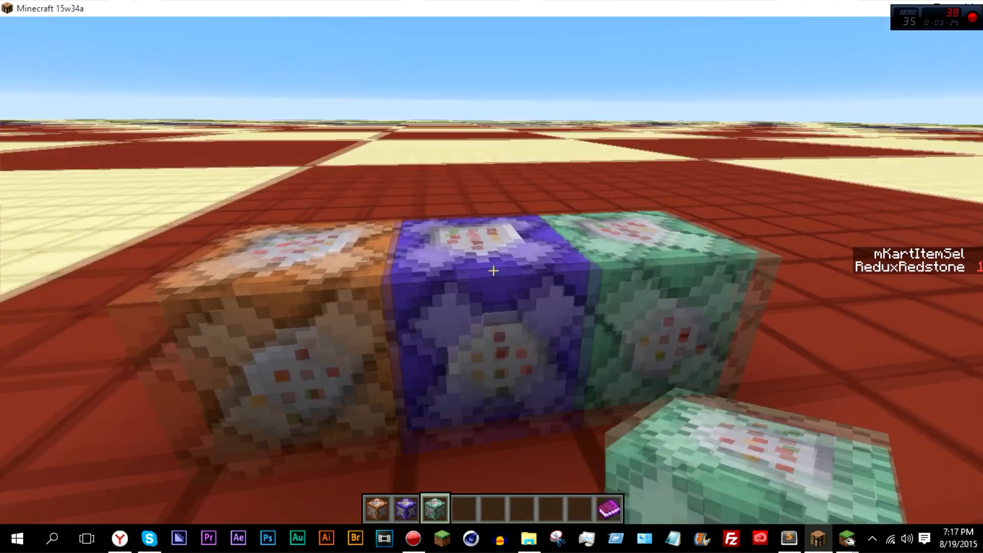
pyautogui.press('w')
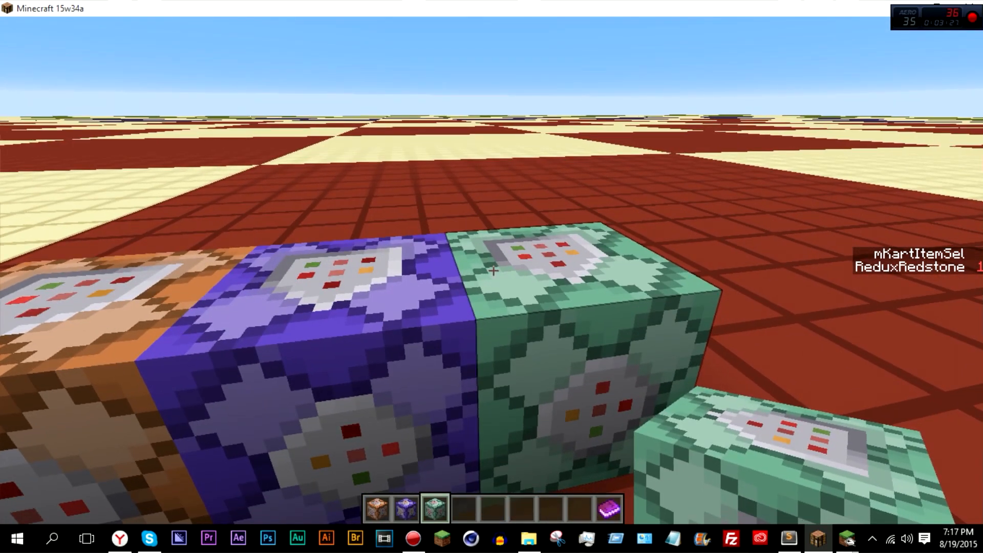